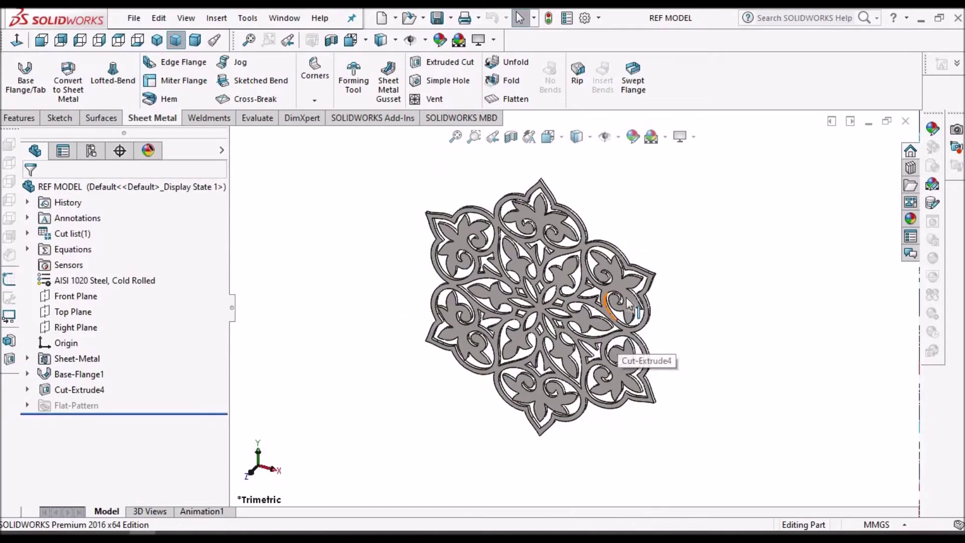
Orbit the reference mandala part edge-on, then switch to the DEMO MODEL document
mouse_move(627, 302)
middle_mouse_down()
mouse_move(547, 340)
mouse_move(634, 350)
mouse_move(611, 307)
middle_mouse_up()
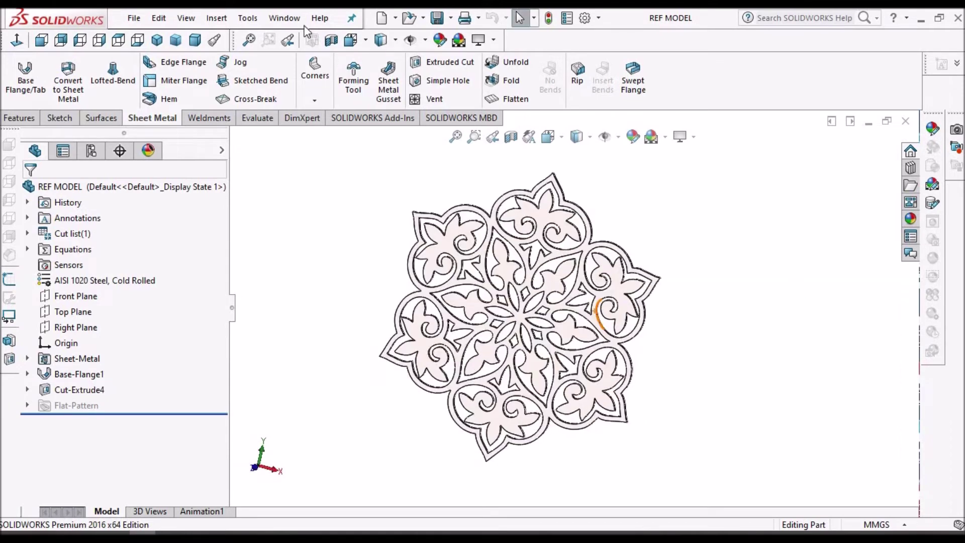
left_click(284, 18)
left_click(306, 184)
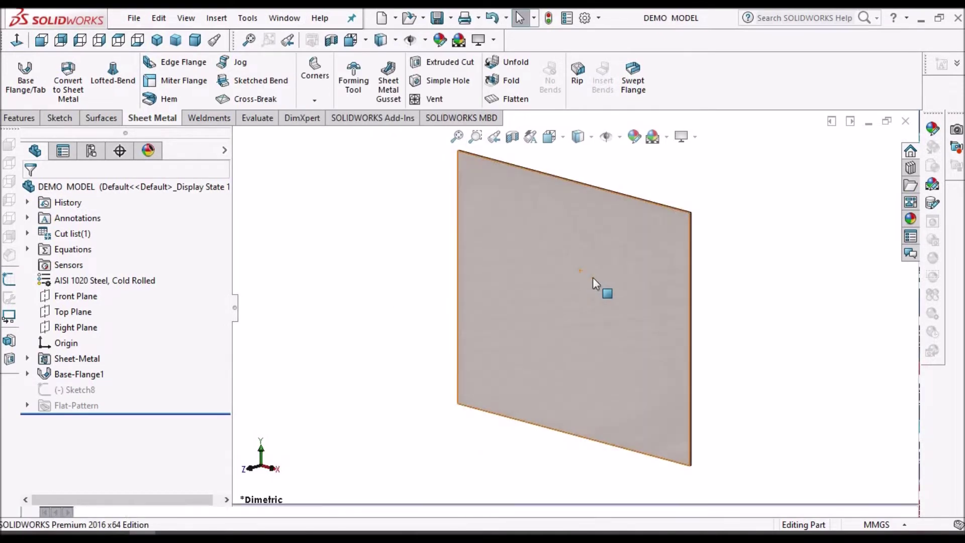
Select the plate's front face, view it Normal To, and begin a DXF/DWG import
left_click(71, 374)
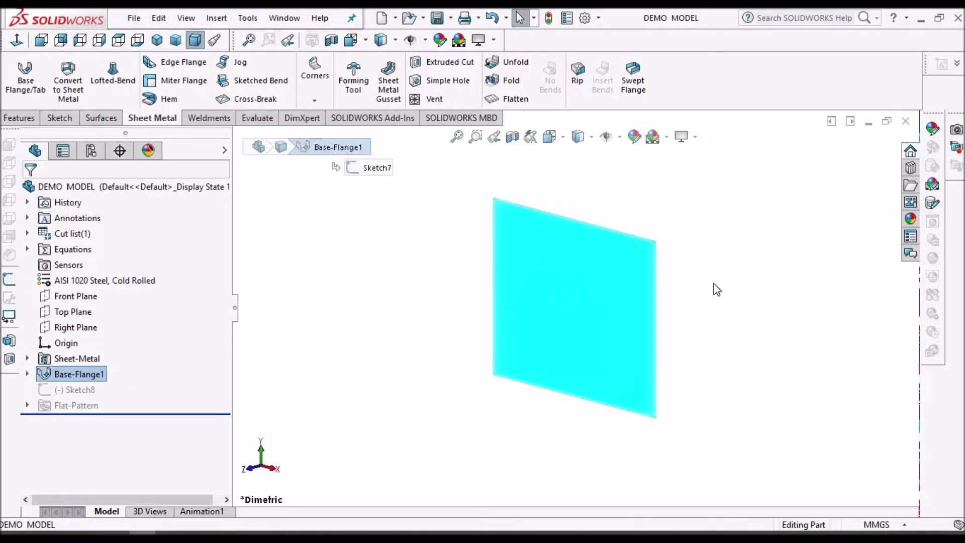
middle_click_drag(644, 284, 706, 295)
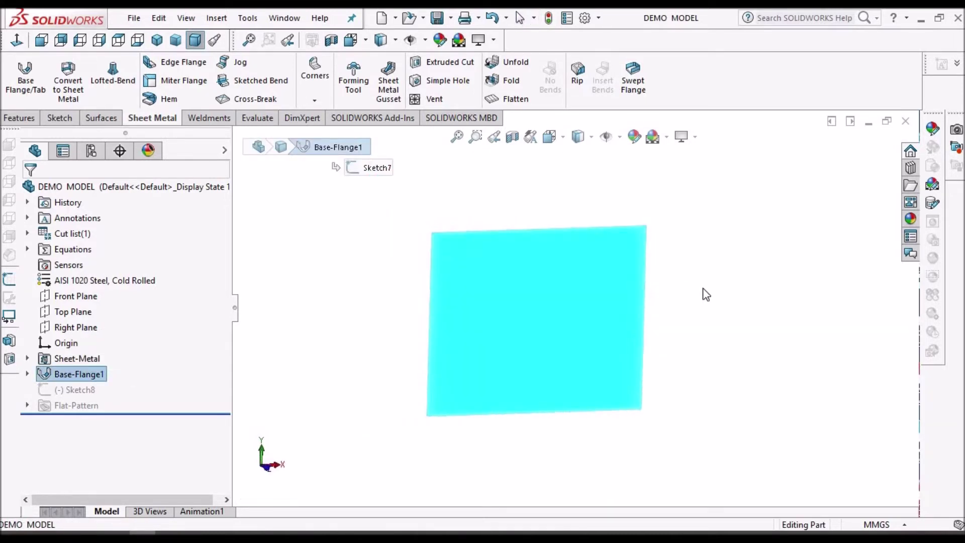
left_click(532, 316)
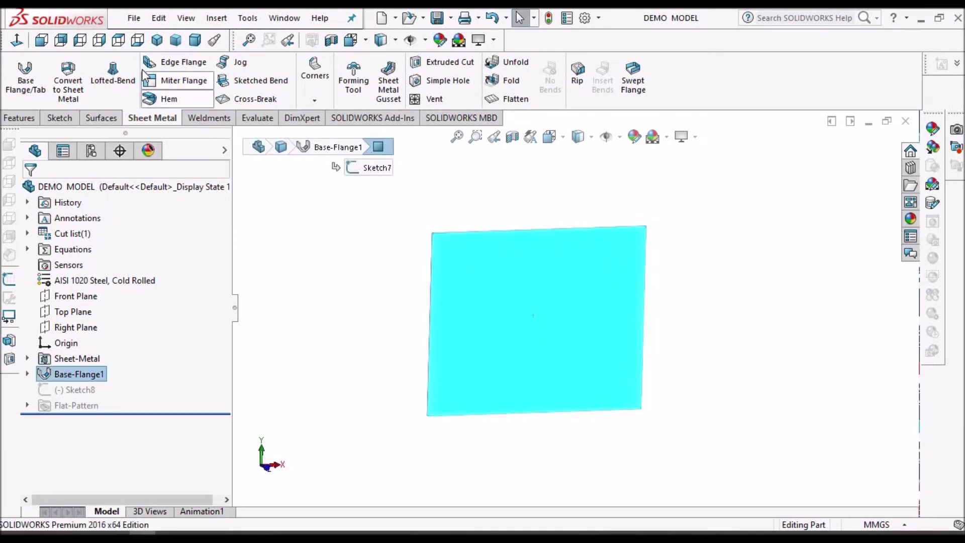
left_click(41, 42)
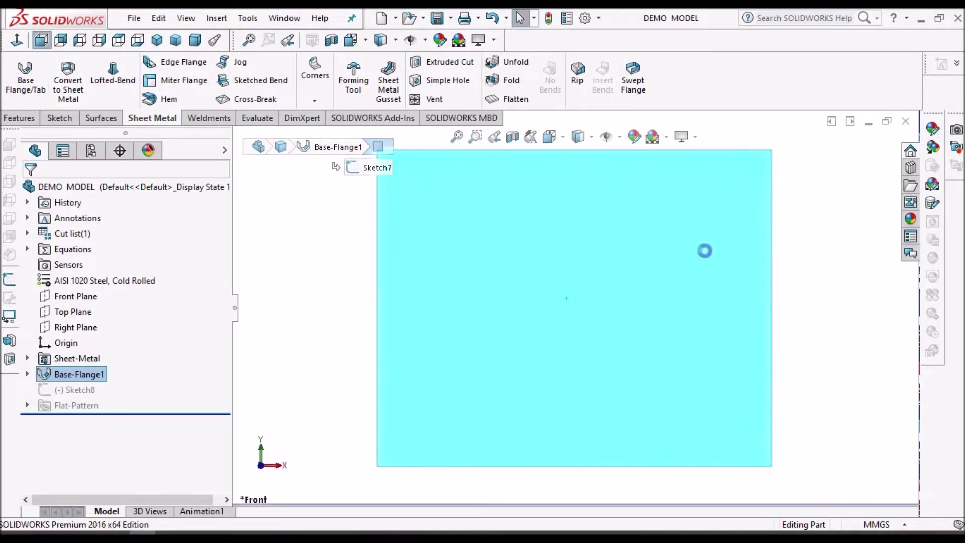
left_click(223, 25)
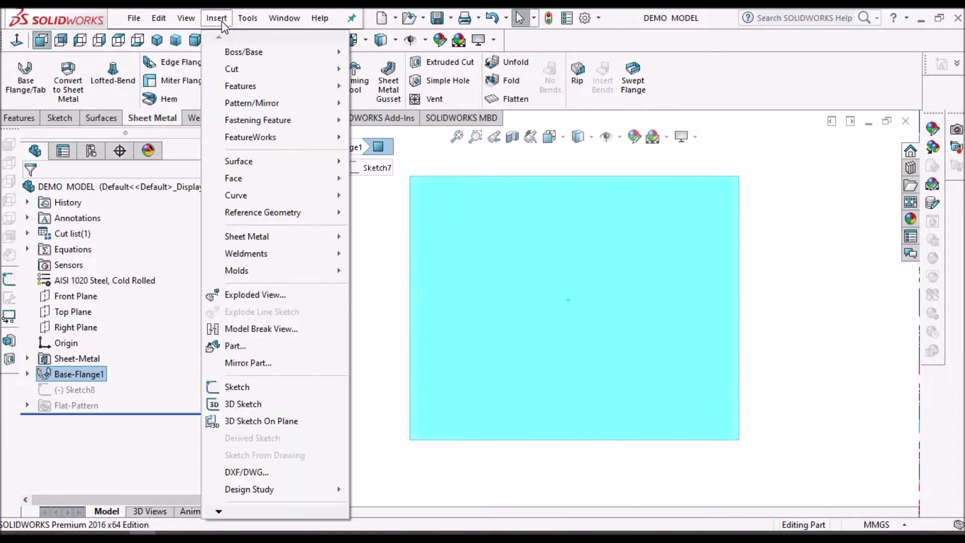
left_click(248, 472)
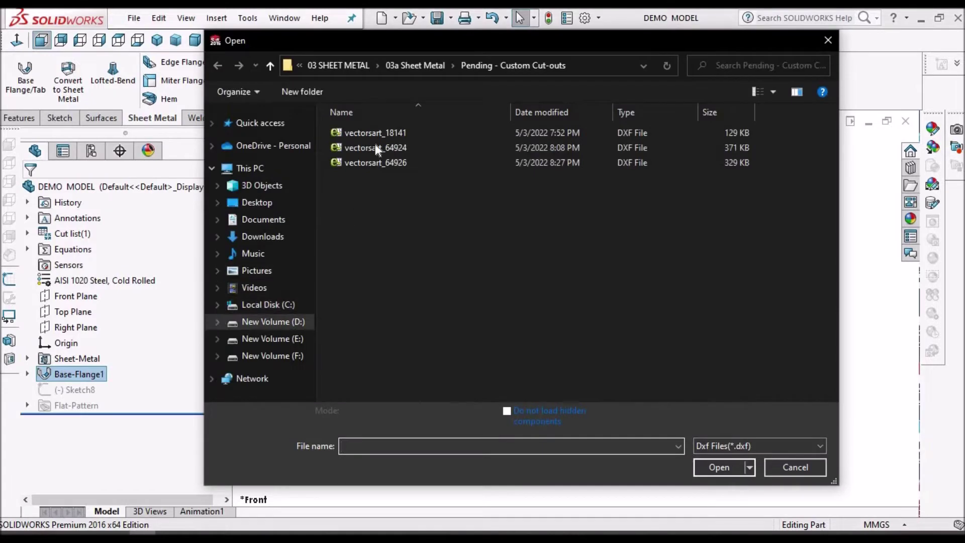
Import vectorsart_64926.dxf onto the plate face as a 2D sketch, Sketch74
left_click(372, 163)
left_click(720, 459)
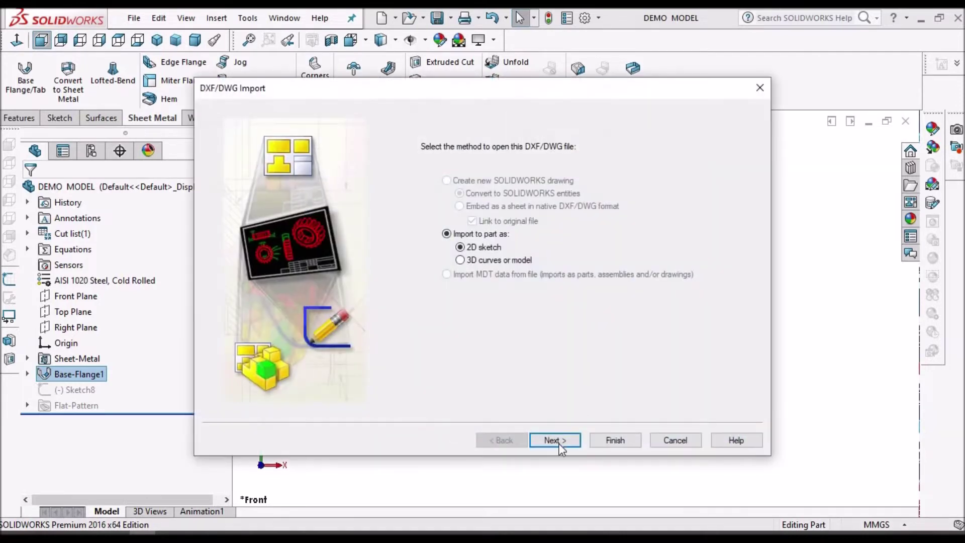
left_click(561, 446)
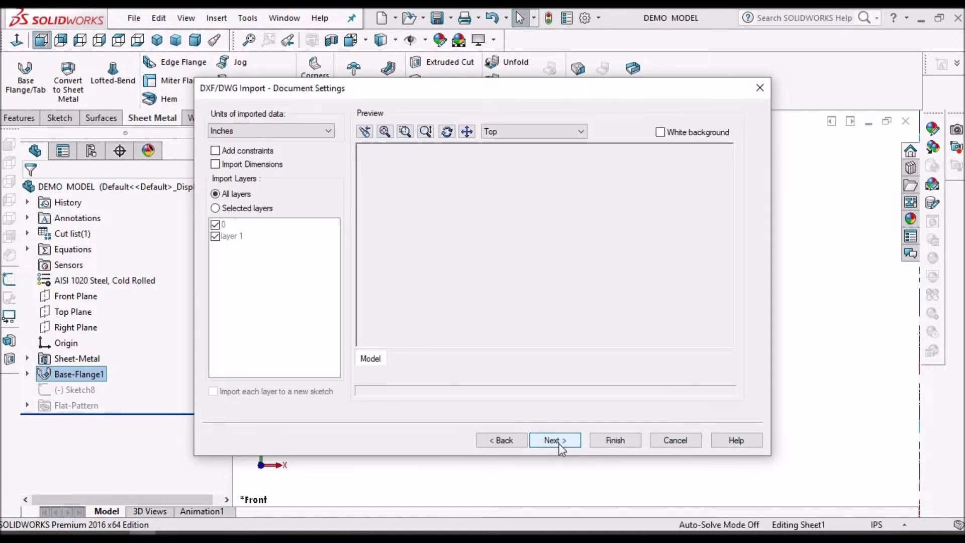
left_click(561, 445)
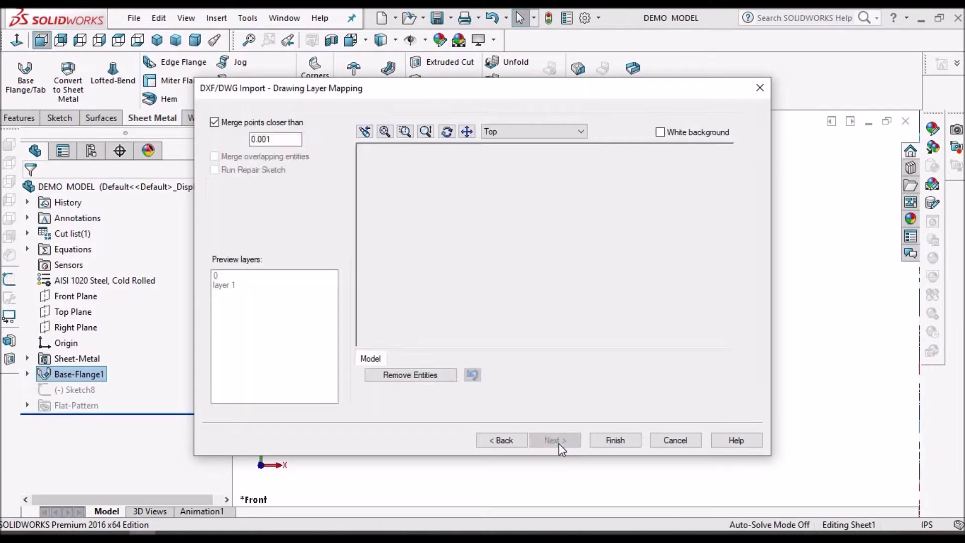
left_click(610, 439)
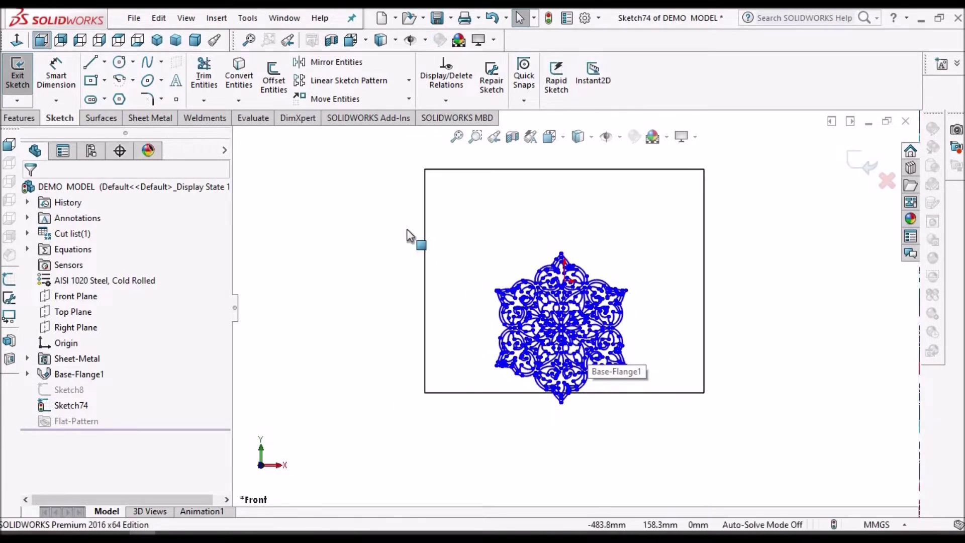
Box-select all 449 mandala sketch entities and make them one block, Block2-1
left_click_drag(407, 228, 710, 426)
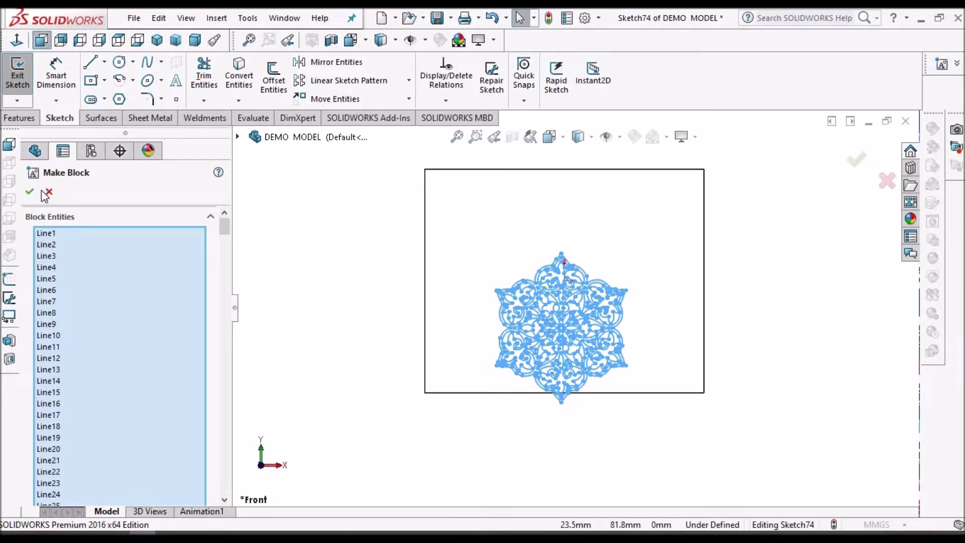
left_click(30, 192)
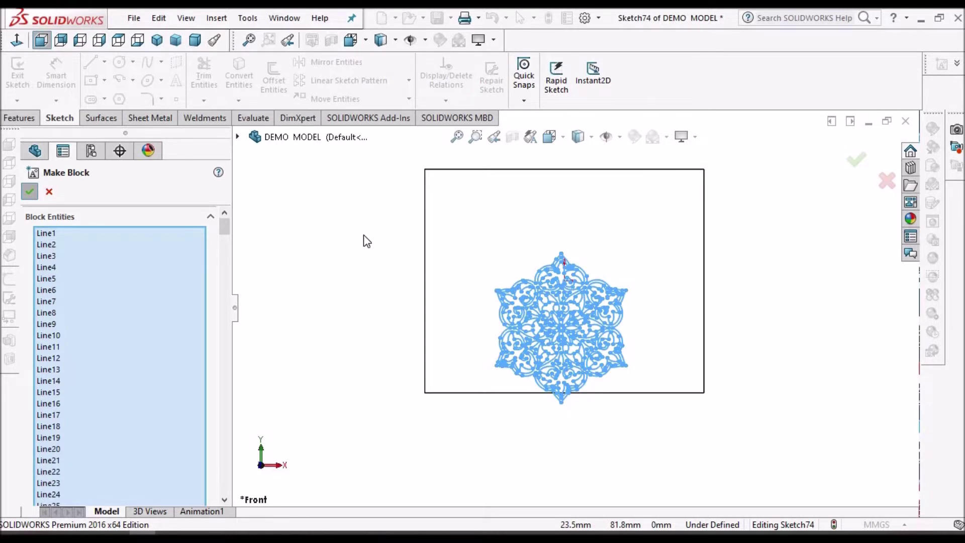
scroll(575, 339, "down", 2)
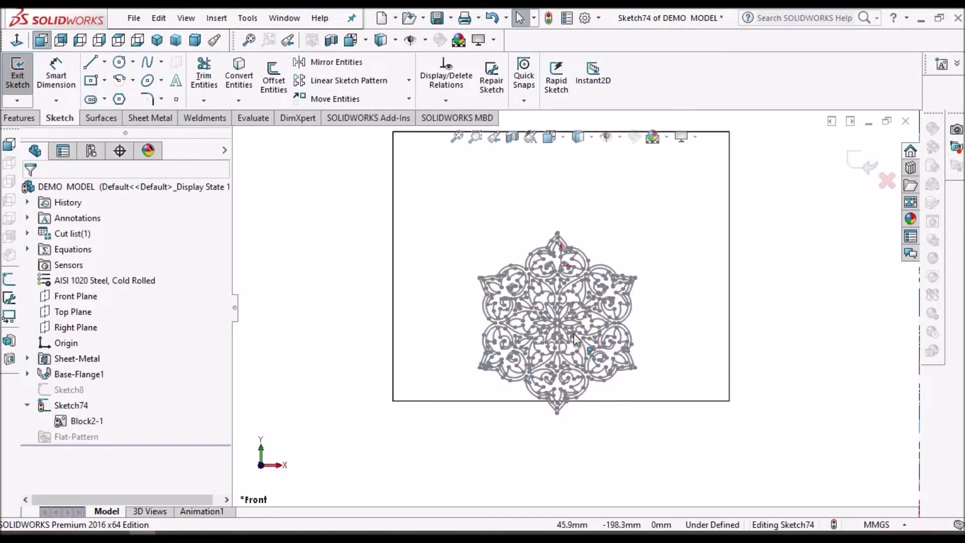
scroll(576, 340, "down", 1)
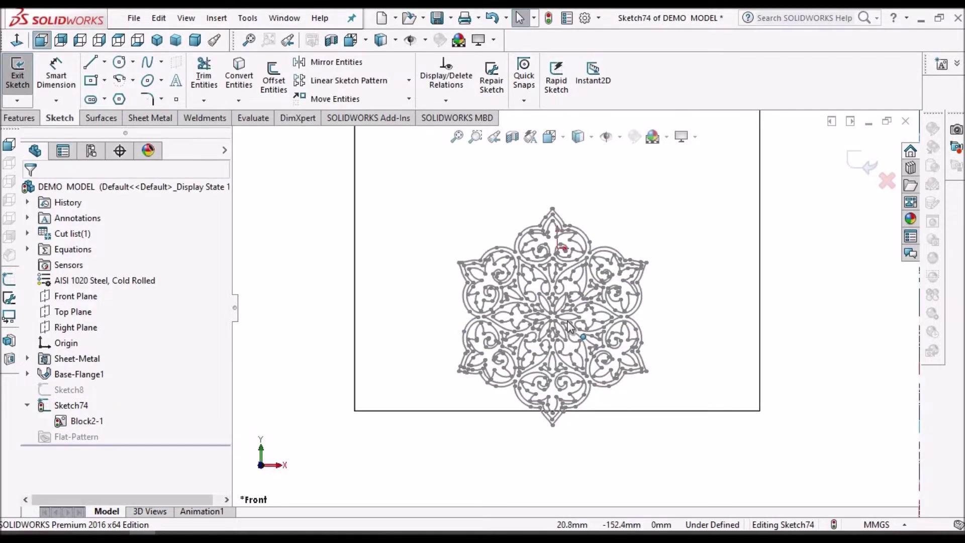
left_click(334, 93)
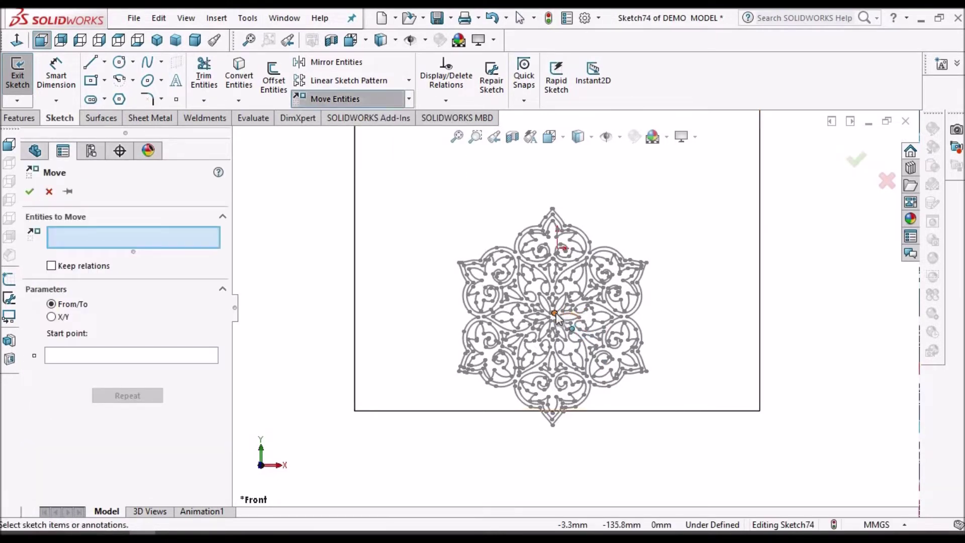
Move Block2-1 from its reference point so the mandala sits centred within the plate outline
left_click(557, 317)
scroll(571, 294, "down", 1)
scroll(566, 269, "down", 1)
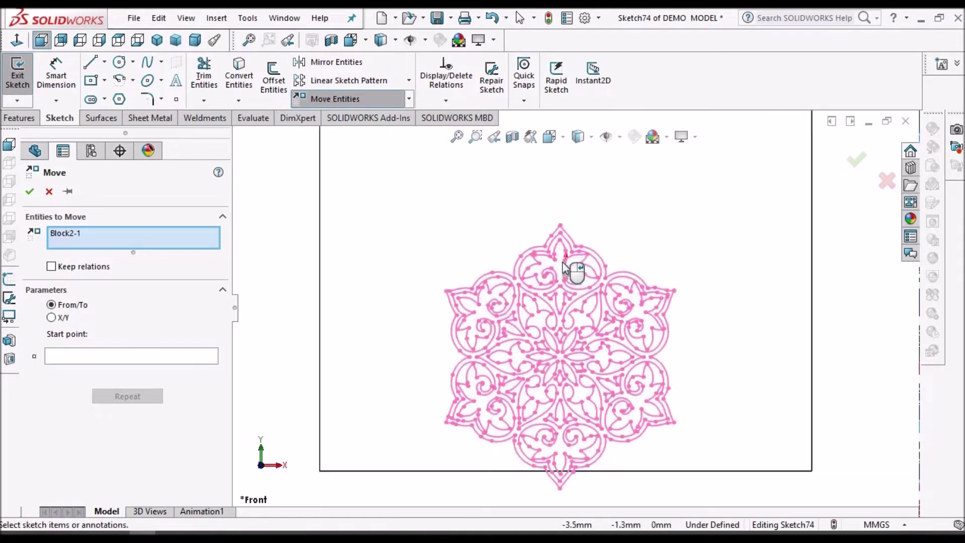
left_click(188, 360)
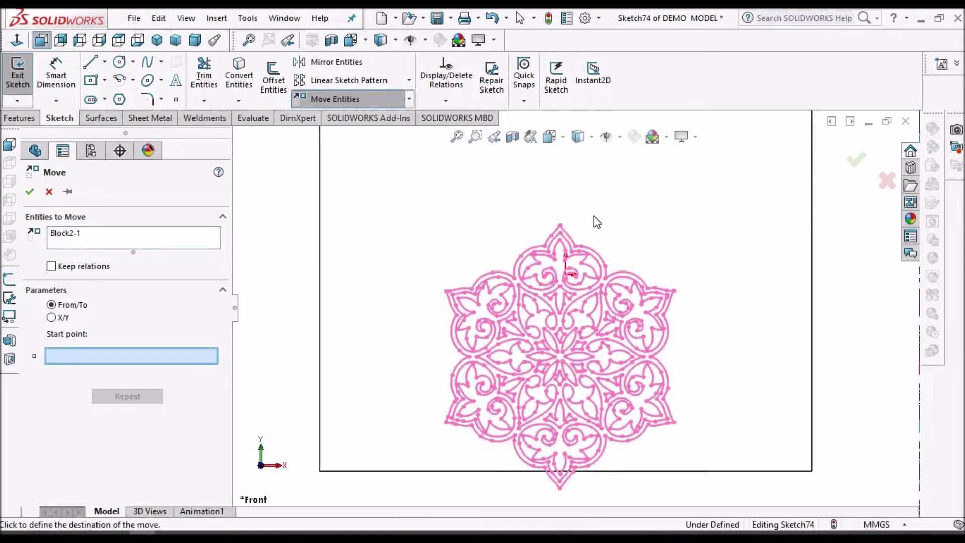
left_click(561, 360)
scroll(563, 270, "up", 1)
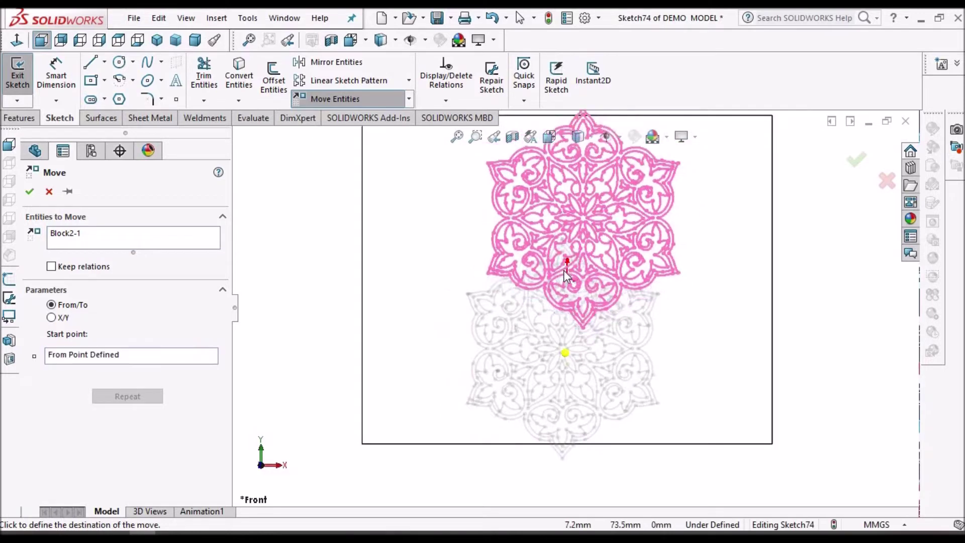
left_click(578, 308)
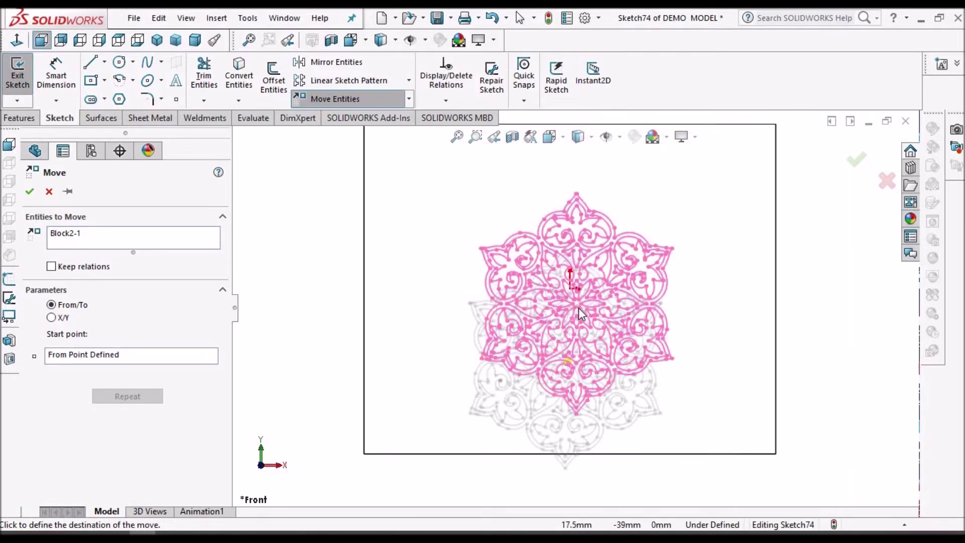
left_click(723, 307)
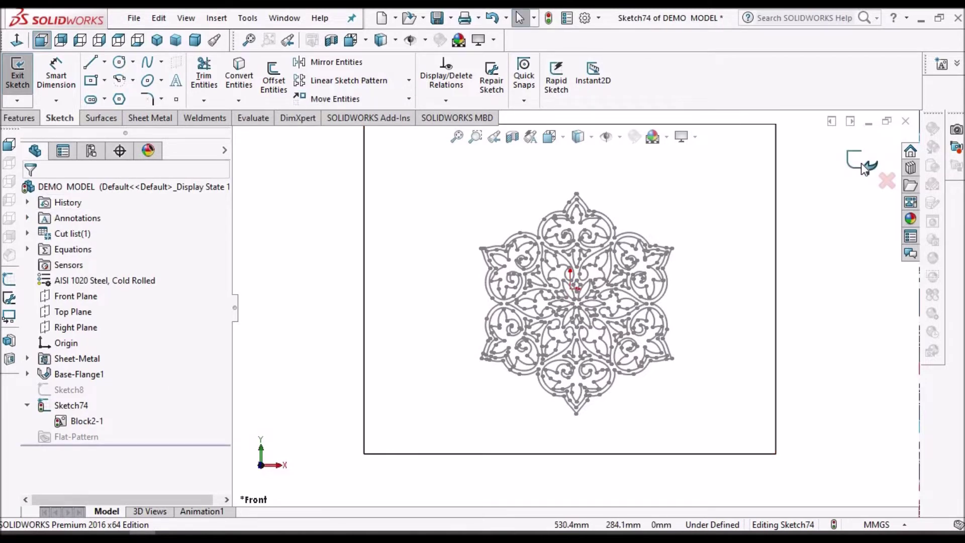
left_click(149, 120)
Extrude-cut Sketch74 through the sheet, keeping All bodies in Bodies to Keep
left_click(420, 58)
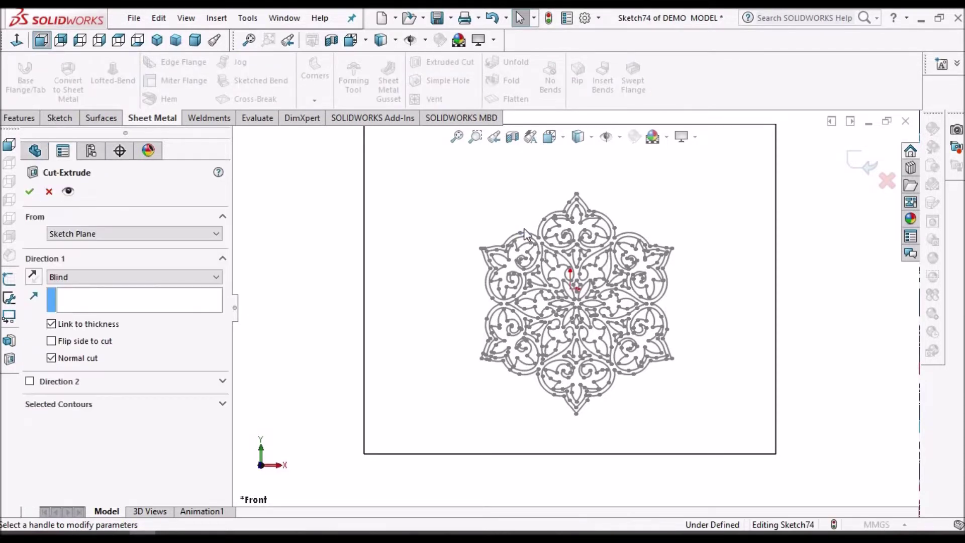
left_click(29, 191)
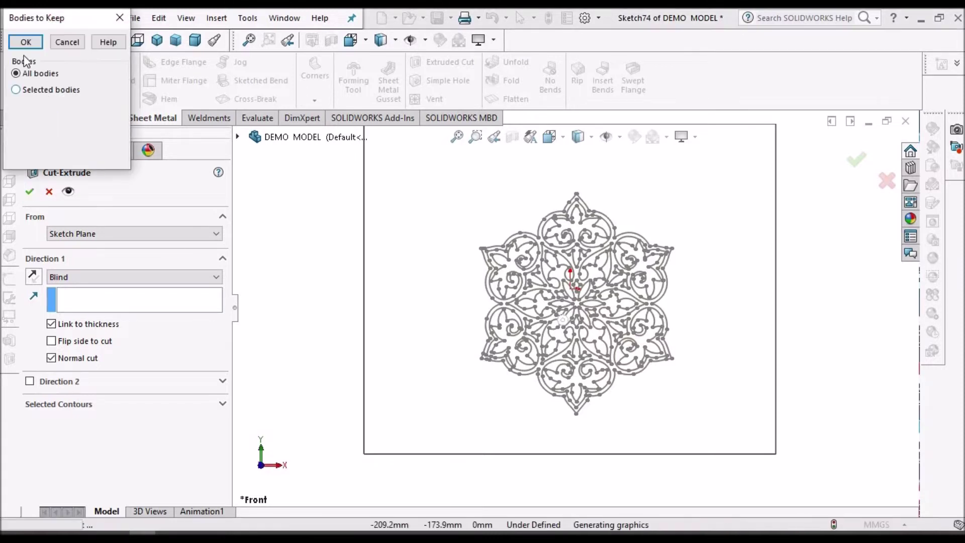
left_click(25, 42)
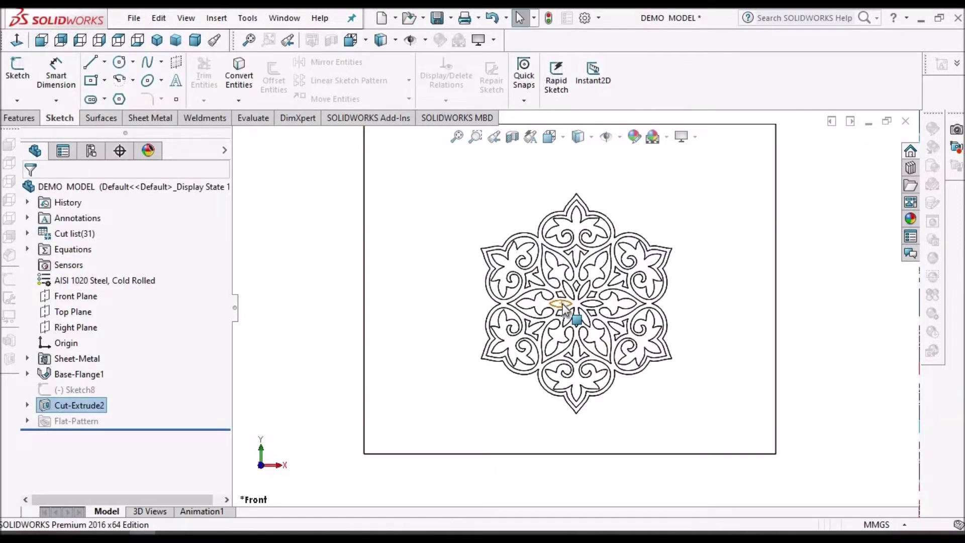
Show the cut plate in Dimetric view and zoom and tilt to inspect the openings
left_click(195, 40)
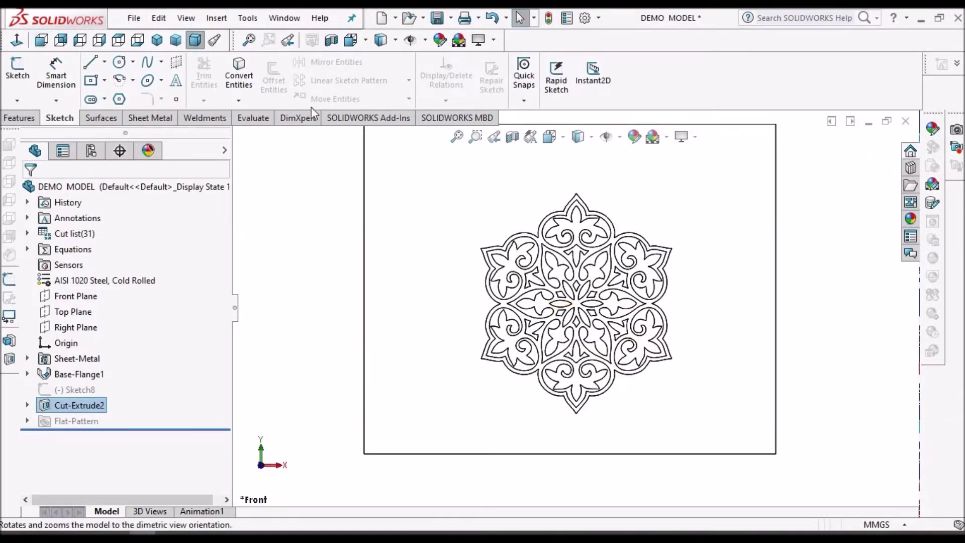
scroll(594, 369, "down", 3)
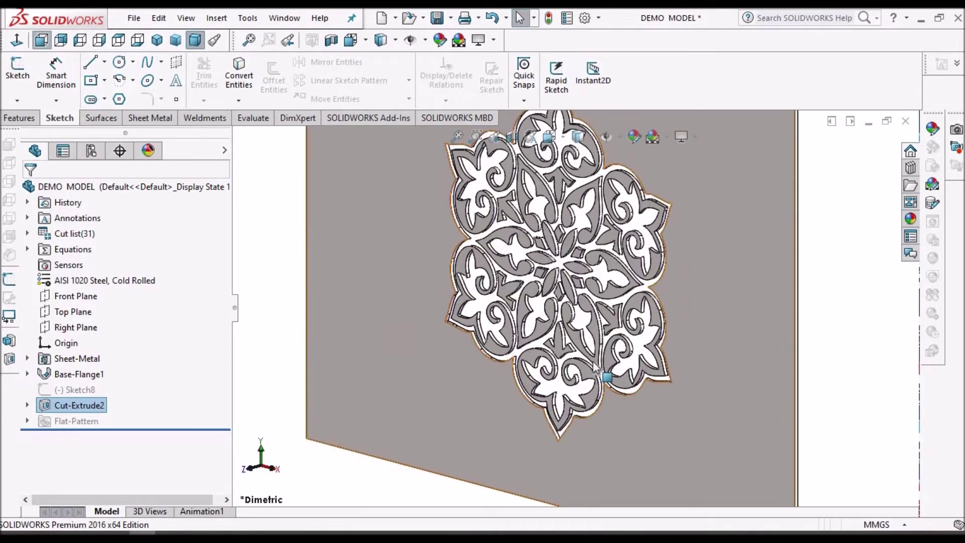
scroll(583, 342, "down", 2)
scroll(609, 290, "down", 2)
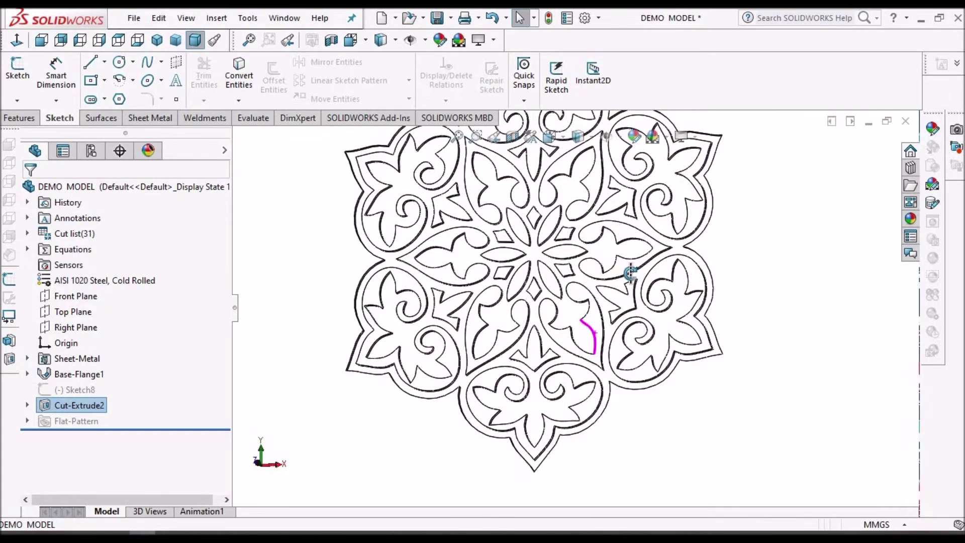
middle_click_drag(609, 290, 601, 375)
key("f")
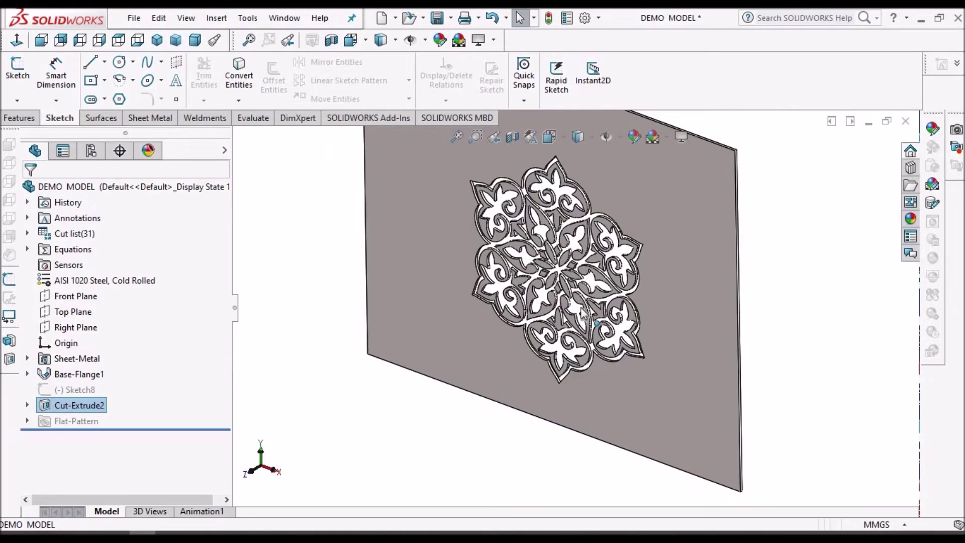
scroll(592, 333, "down", 3)
View the cut pattern face-on, orbit it obliquely, and bring up Cut-Extrude2's context menu
left_click(582, 323)
key("ctrl+8")
middle_click_drag(646, 235, 593, 307)
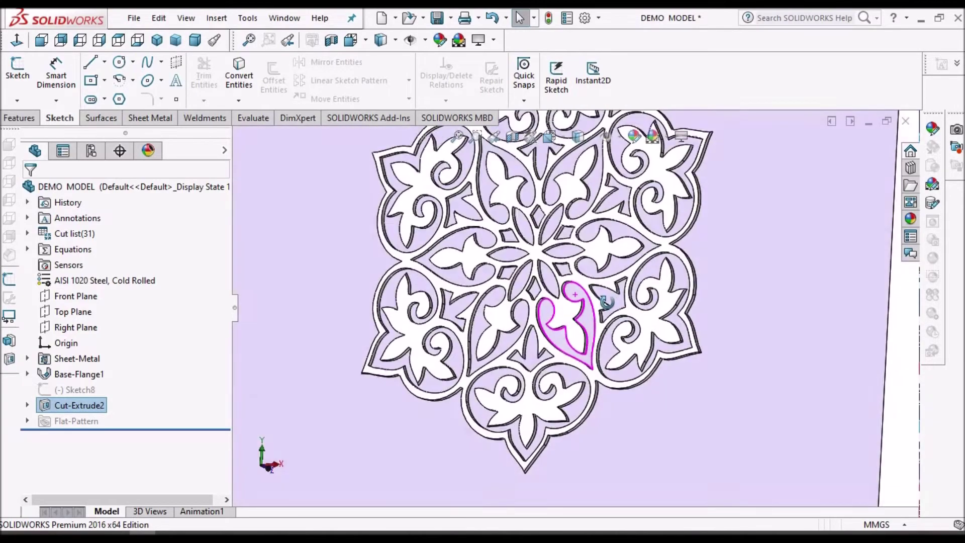
scroll(593, 307, "up", 3)
key("ctrl+8")
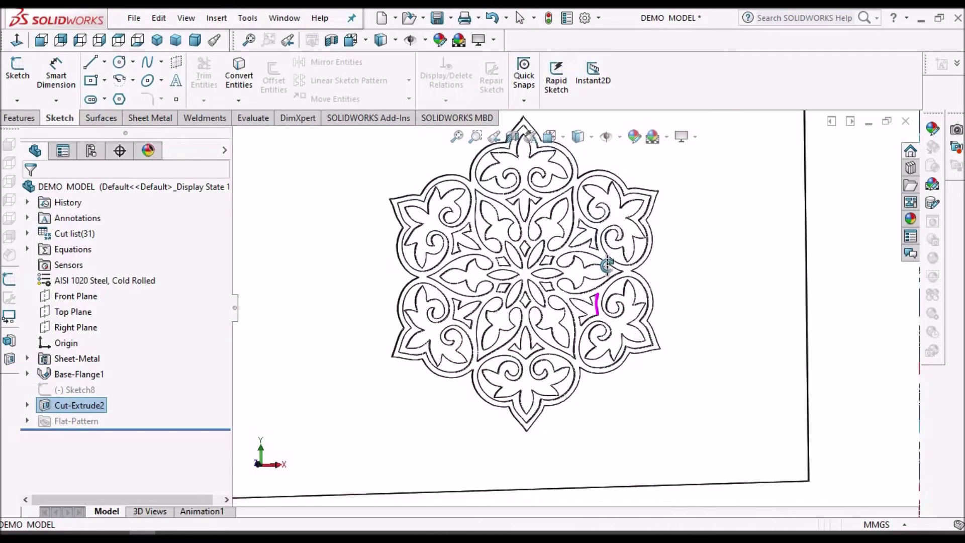
middle_click_drag(591, 230, 596, 339)
scroll(594, 339, "up", 3)
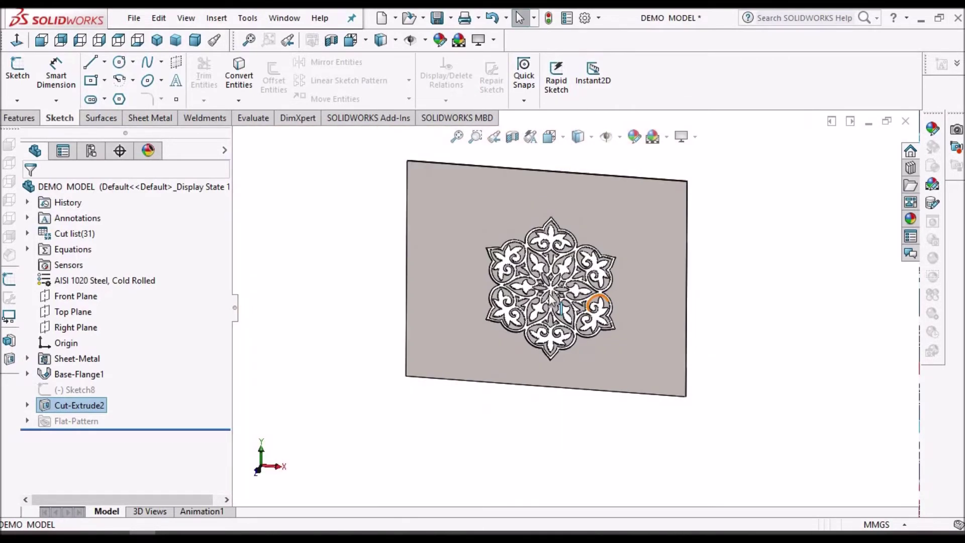
scroll(598, 340, "down", 1)
scroll(600, 341, "down", 2)
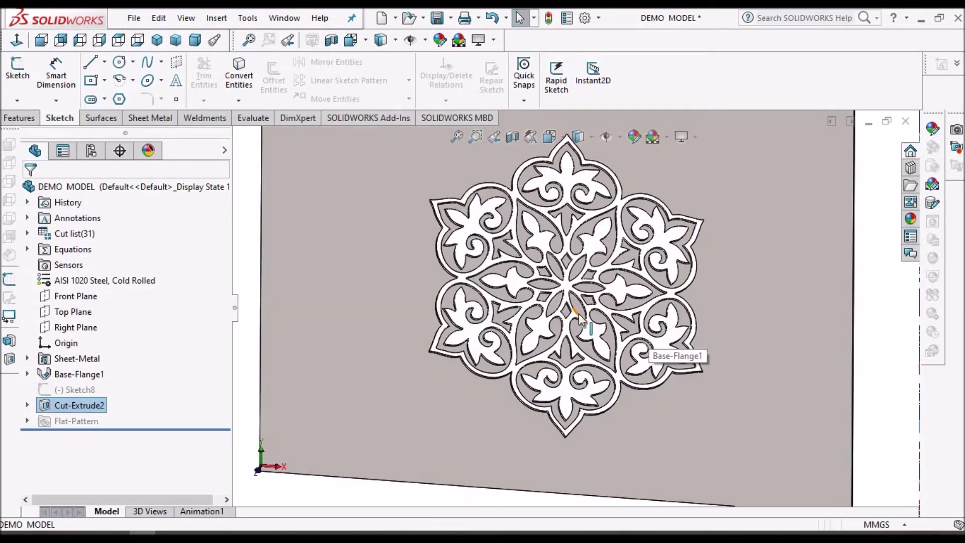
middle_click_drag(616, 322, 617, 318)
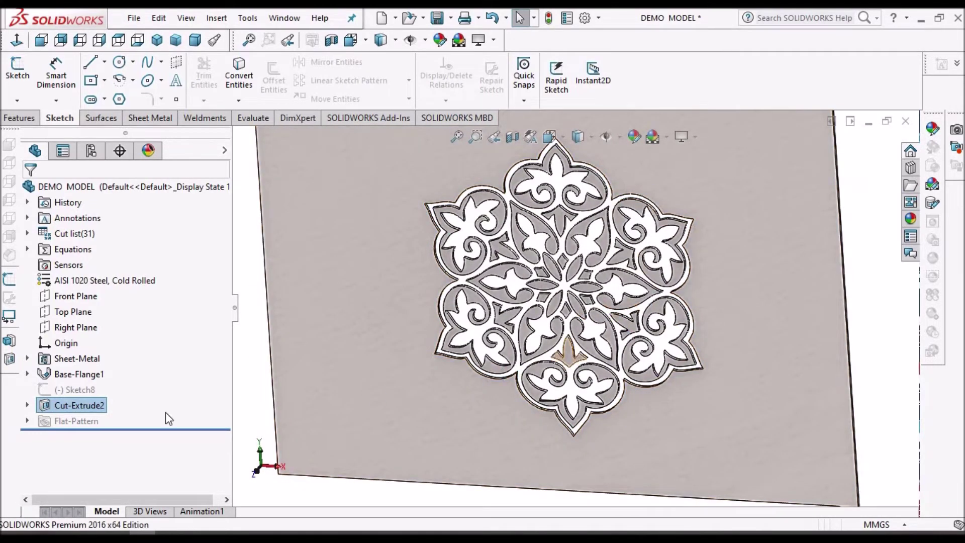
right_click(84, 407)
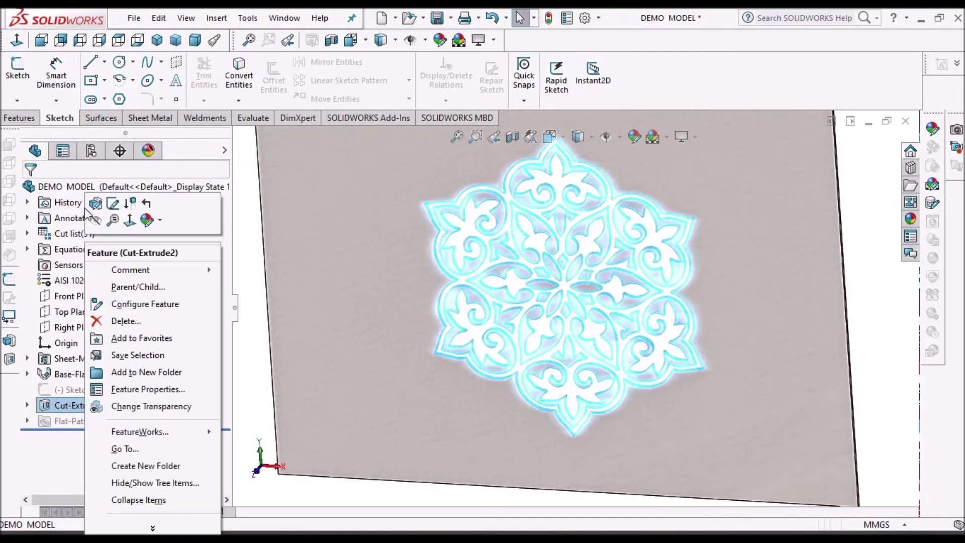
Edit Cut-Extrude2 with Flip side to cut enabled, leaving only the mandala ornament
left_click(97, 204)
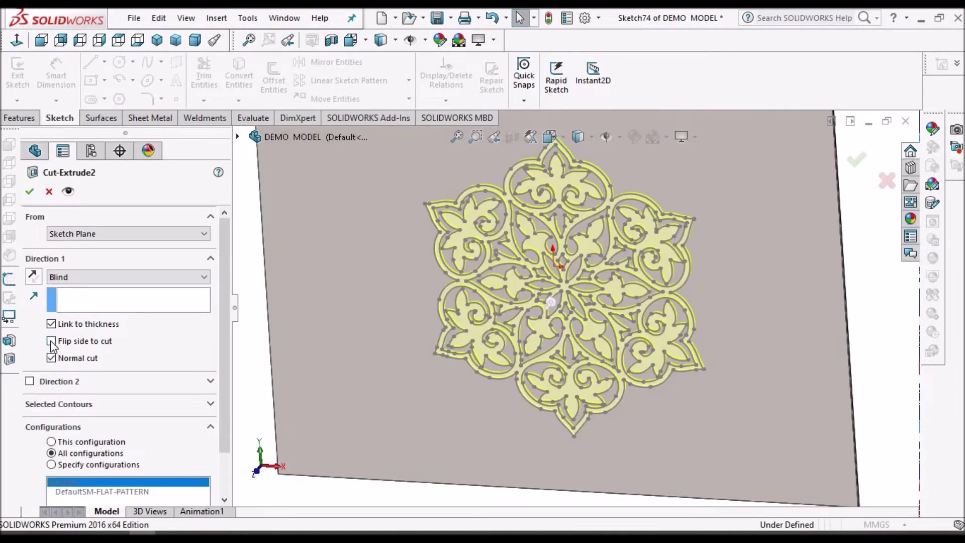
left_click(51, 341)
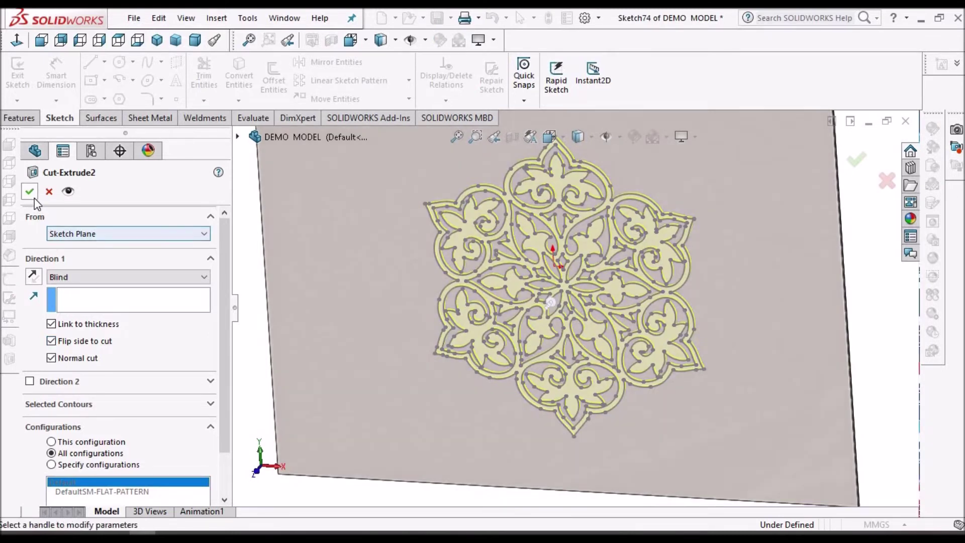
left_click(34, 198)
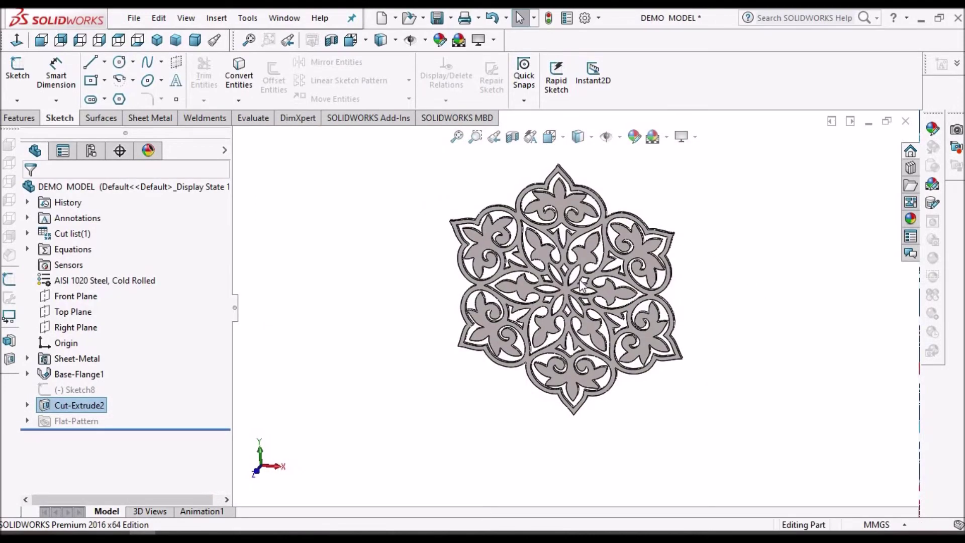
Zoom and orbit the mandala ornament edge-on to inspect its material thickness
scroll(581, 284, "down", 3)
scroll(520, 317, "down", 3)
mouse_move(520, 316)
middle_mouse_down()
mouse_move(442, 338)
mouse_move(567, 324)
mouse_move(653, 331)
middle_mouse_up()
scroll(603, 331, "up", 5)
scroll(618, 336, "down", 2)
scroll(618, 336, "down", 2)
scroll(678, 329, "down", 2)
scroll(710, 325, "up", 2)
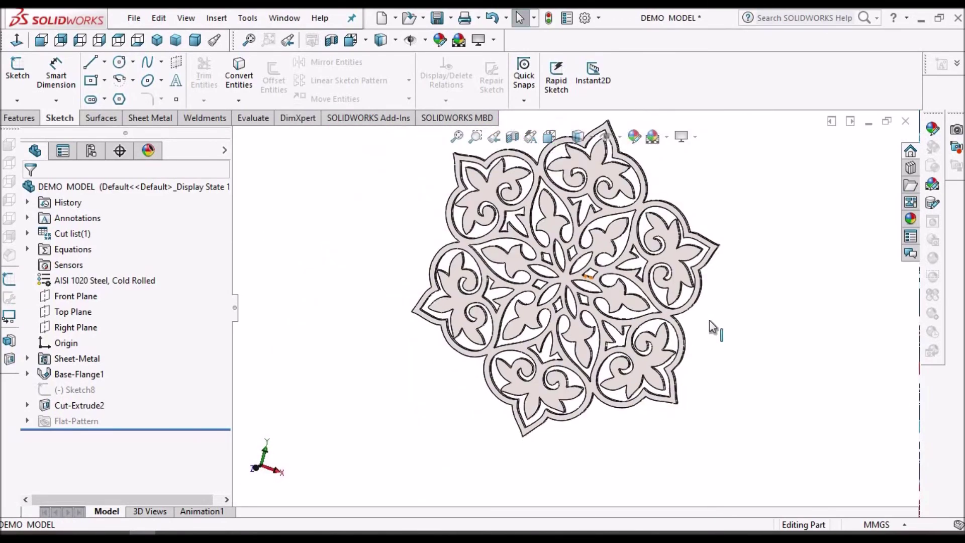
scroll(710, 325, "up", 2)
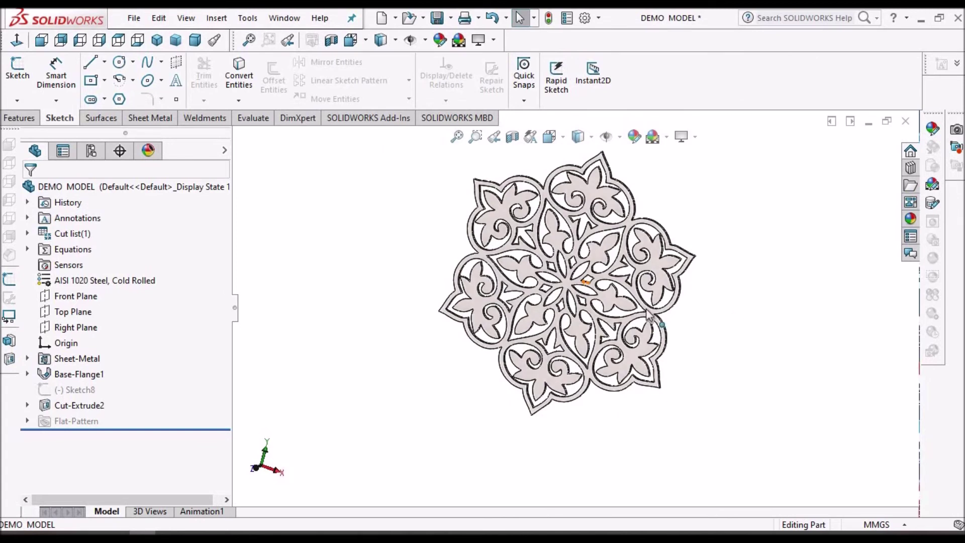
scroll(611, 291, "down", 1)
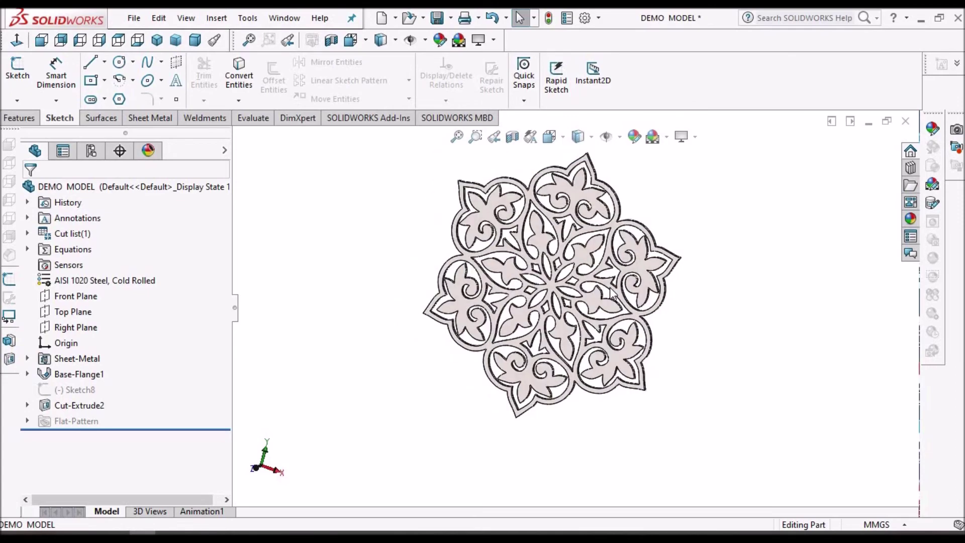
Orbit the ornament back toward a frontal view
middle_click_drag(611, 291, 599, 303)
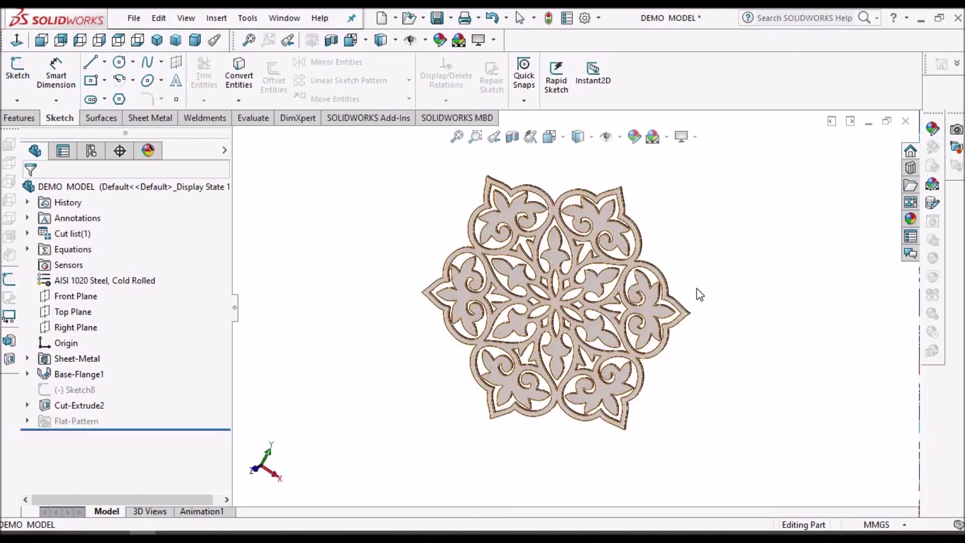
scroll(598, 329, "down", 2)
scroll(597, 329, "up", 2)
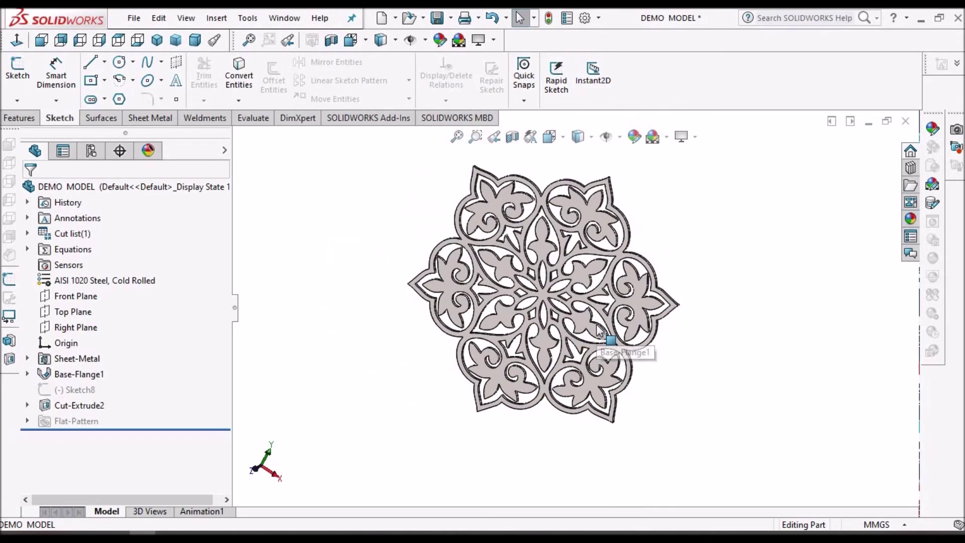
mouse_move(603, 327)
middle_mouse_down()
mouse_move(582, 327)
mouse_move(615, 268)
middle_mouse_up()
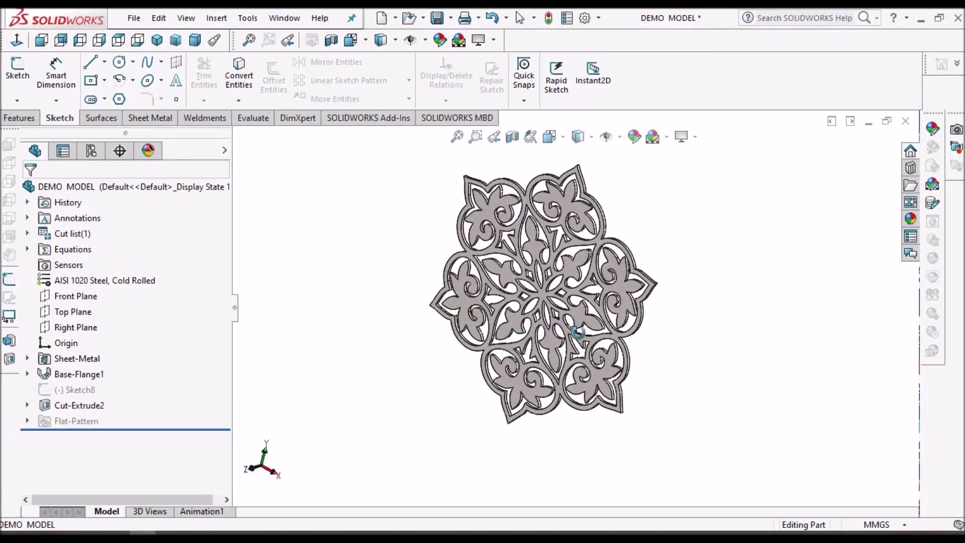